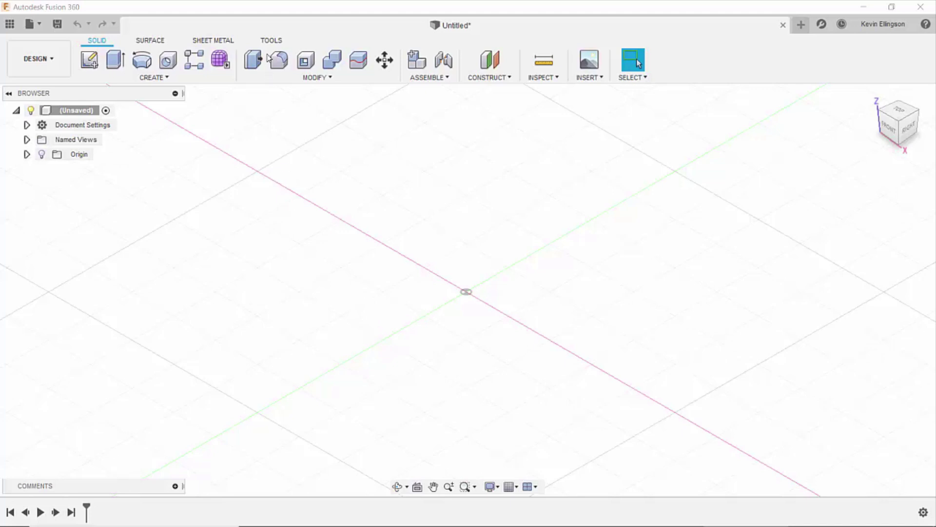
Show the Fusion 360 App Store entry from the Tools tab's Add-Ins menu.
{"action": "left_click", "coordinate": [273, 41]}
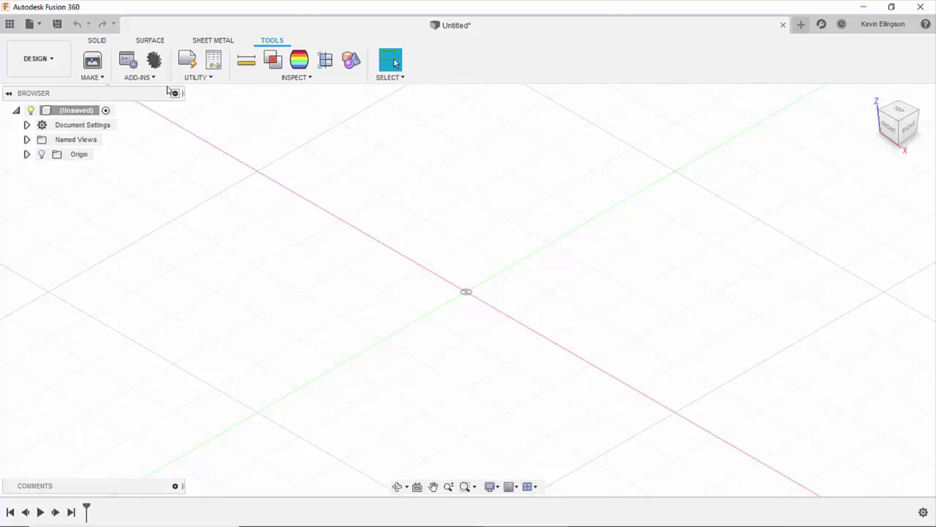
{"action": "left_click", "coordinate": [152, 79]}
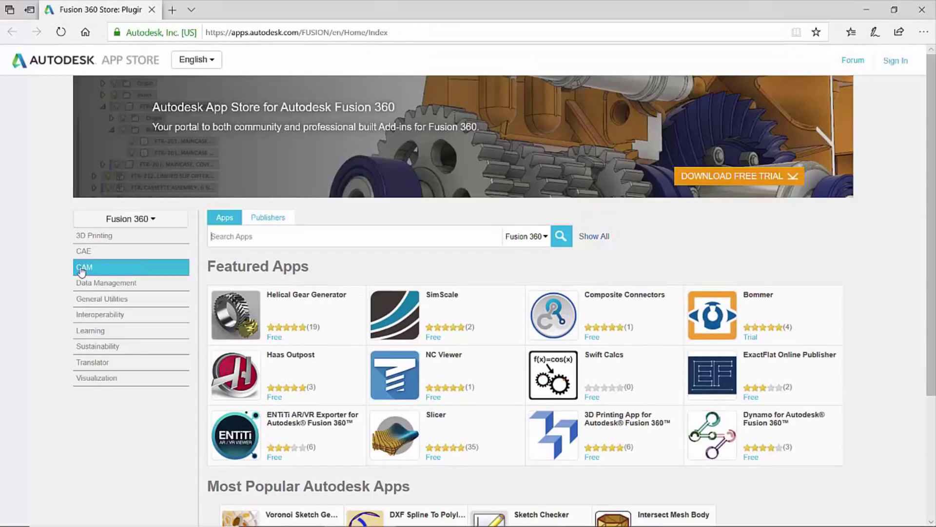
{"action": "scroll", "coordinate": [29, 268], "scroll_direction": "down", "scroll_amount": 1}
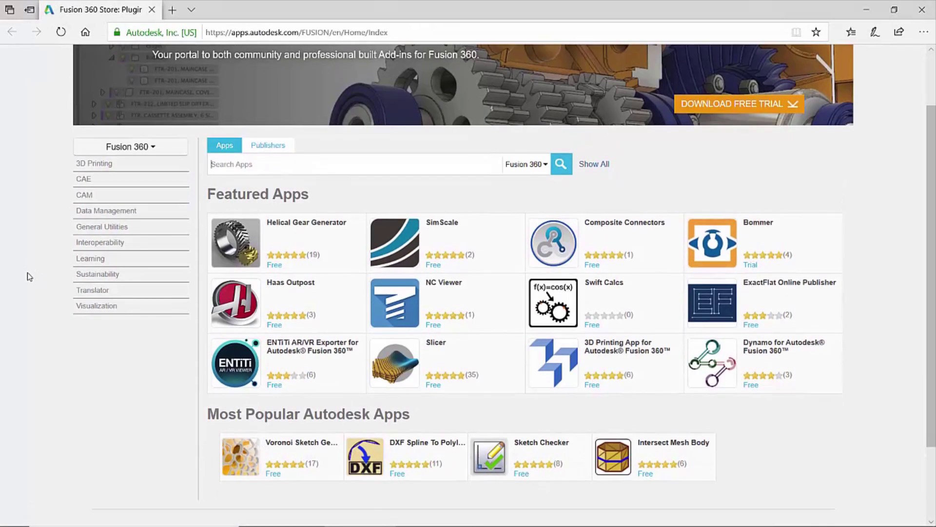
{"action": "scroll", "coordinate": [29, 271], "scroll_direction": "up", "scroll_amount": 1}
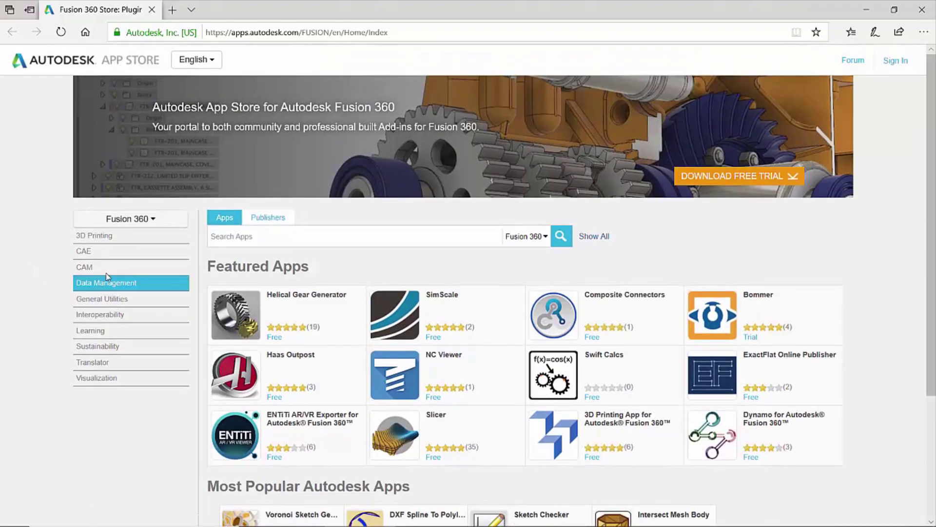
Filter the App Store to CAM apps and view the CAM Tool Library Converter details.
{"action": "left_click", "coordinate": [88, 271]}
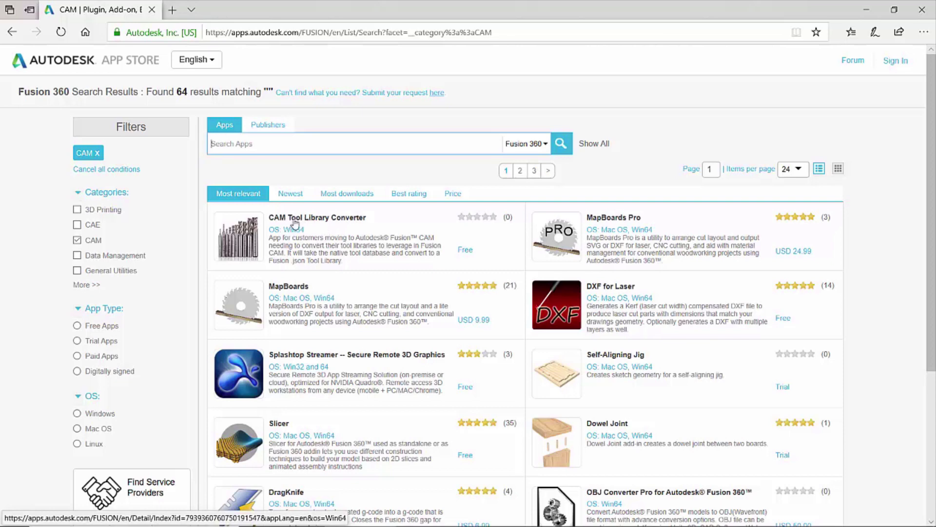
{"action": "left_click", "coordinate": [334, 223]}
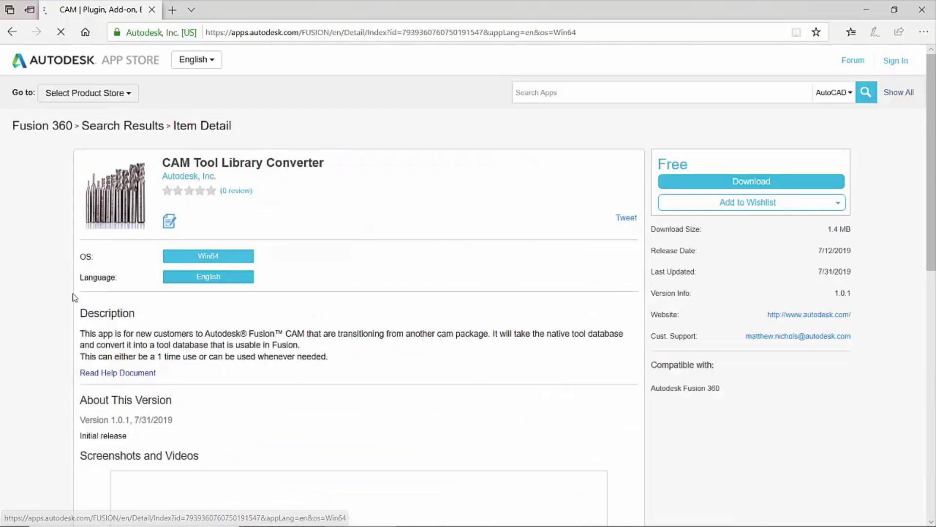
{"action": "scroll", "coordinate": [2, 313], "scroll_direction": "down", "scroll_amount": 1}
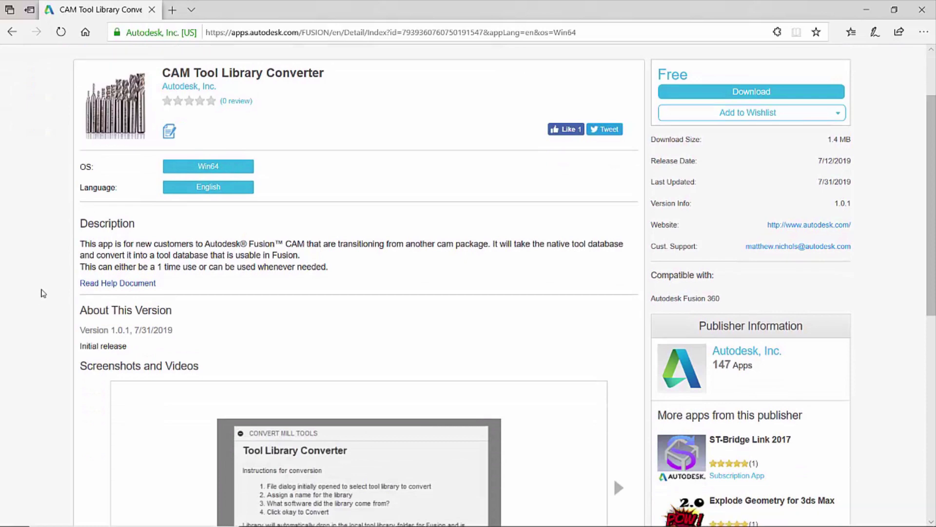
{"action": "scroll", "coordinate": [40, 291], "scroll_direction": "down", "scroll_amount": 4}
{"action": "scroll", "coordinate": [43, 292], "scroll_direction": "down", "scroll_amount": 2}
{"action": "scroll", "coordinate": [43, 293], "scroll_direction": "down", "scroll_amount": 2}
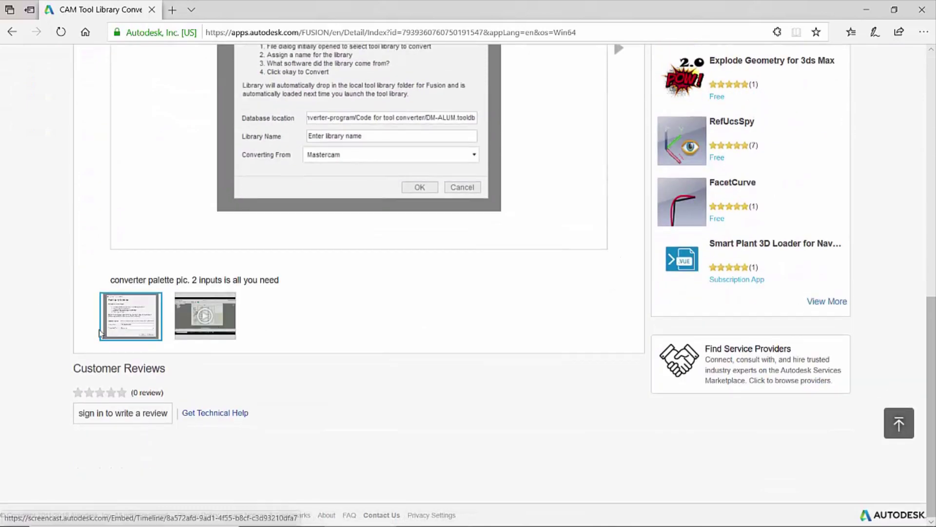
{"action": "scroll", "coordinate": [308, 330], "scroll_direction": "up", "scroll_amount": 4}
{"action": "scroll", "coordinate": [439, 307], "scroll_direction": "up", "scroll_amount": 2}
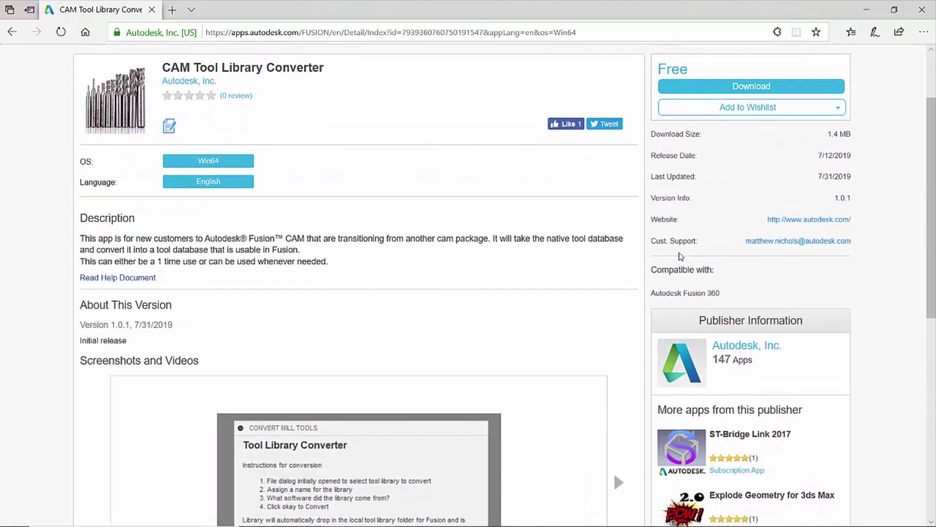
{"action": "scroll", "coordinate": [732, 241], "scroll_direction": "up", "scroll_amount": 2}
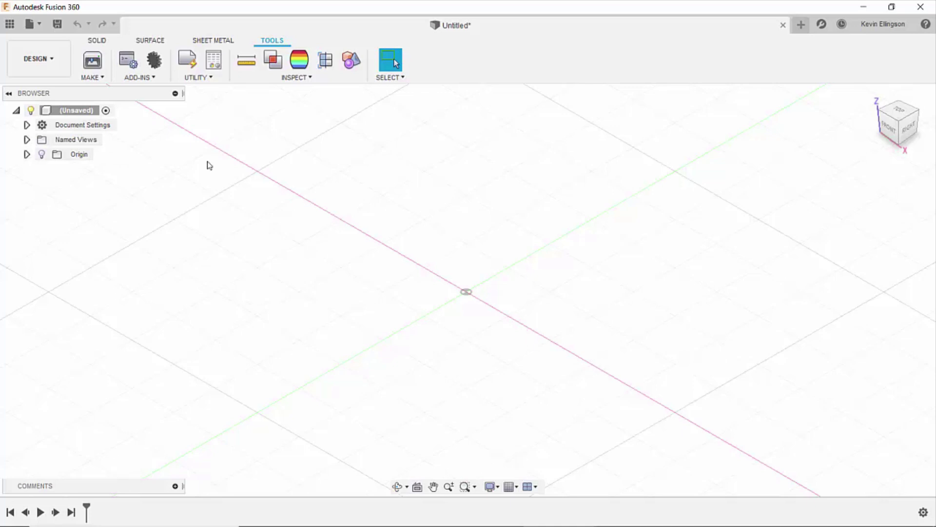
Switch to the Manufacture workspace and check the installed add-ins in Scripts and Add-Ins.
{"action": "left_click", "coordinate": [45, 66]}
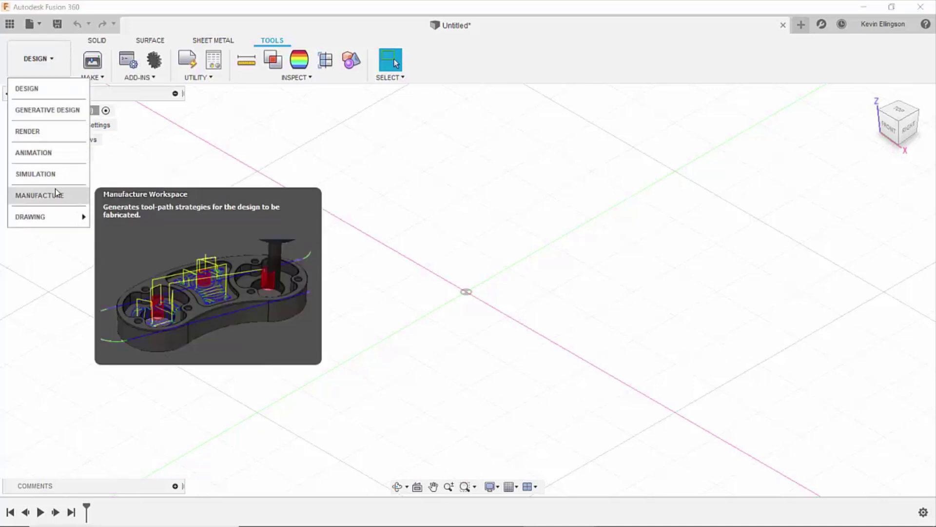
{"action": "left_click", "coordinate": [54, 192]}
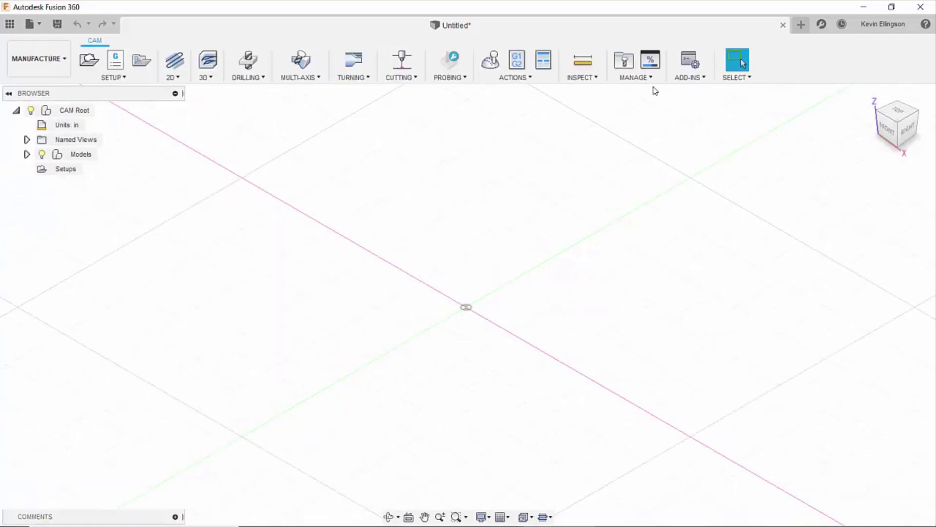
{"action": "left_click", "coordinate": [687, 78]}
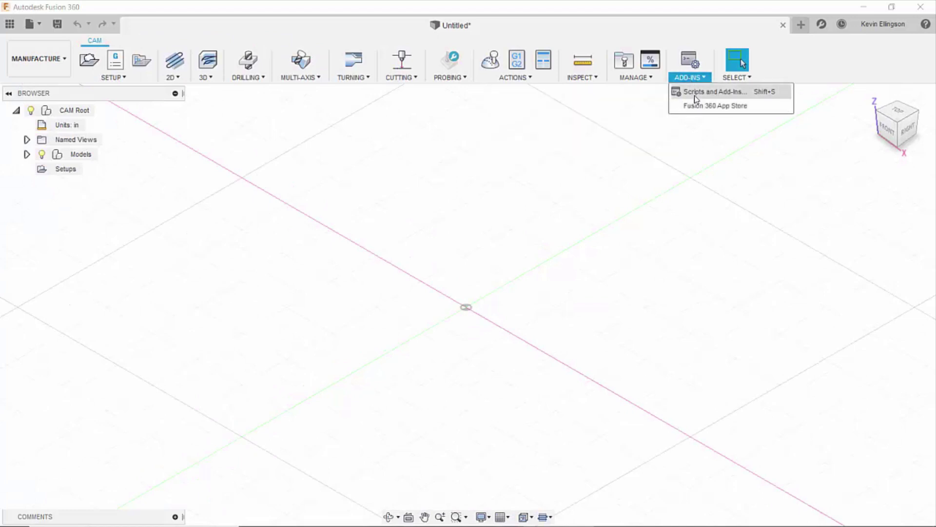
{"action": "left_click", "coordinate": [695, 95]}
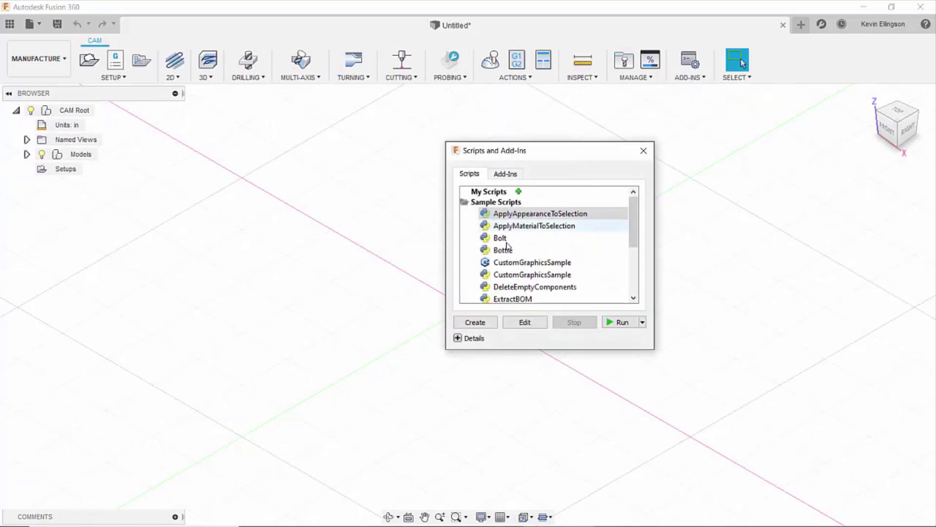
{"action": "left_click", "coordinate": [507, 176]}
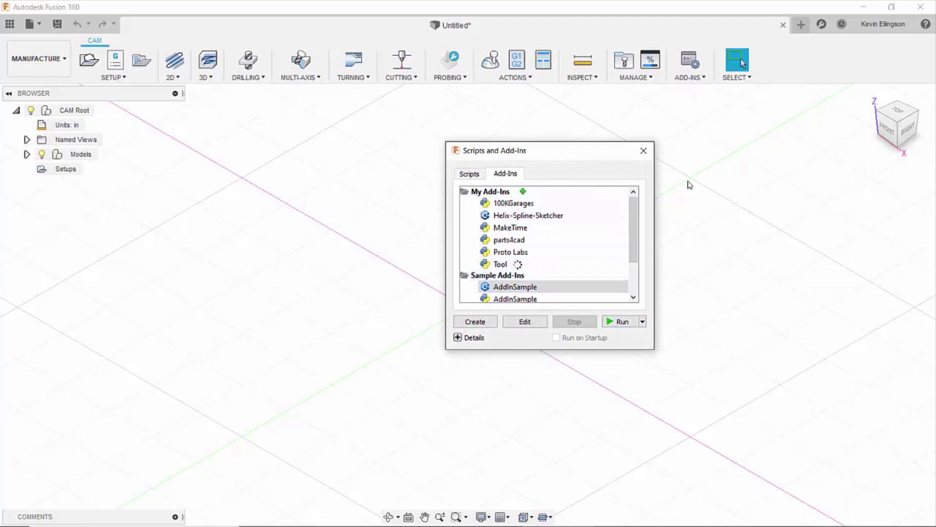
{"action": "left_click", "coordinate": [643, 151]}
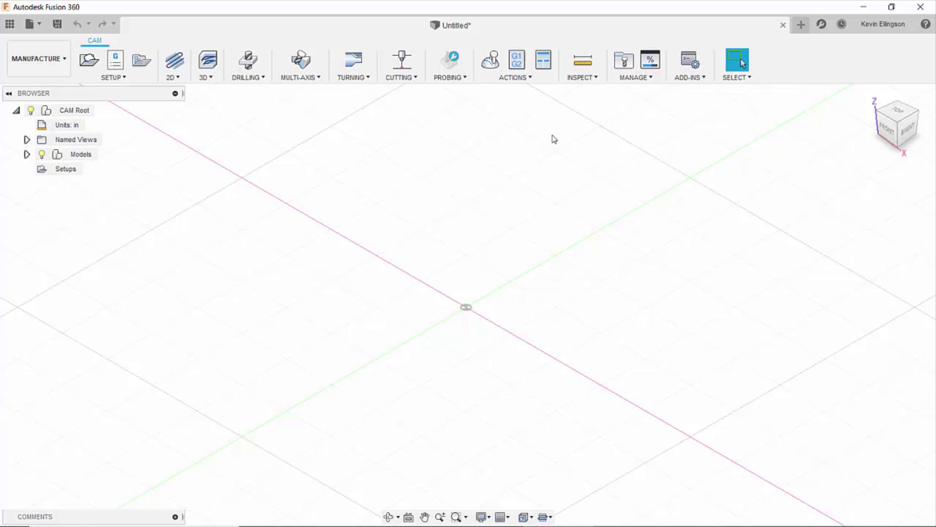
Start Milling Tool Conversion and choose the DM-ALUM.tooldb database file.
{"action": "left_click", "coordinate": [636, 76]}
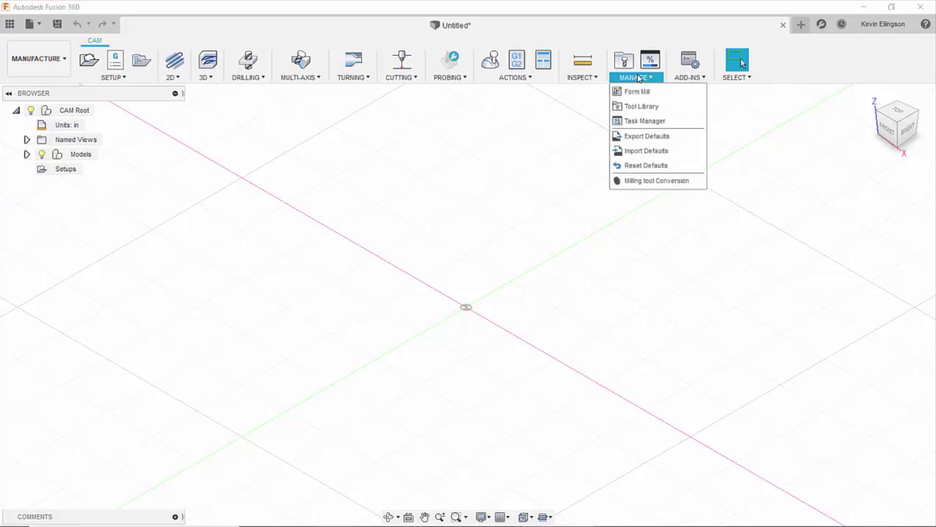
{"action": "left_click", "coordinate": [644, 183]}
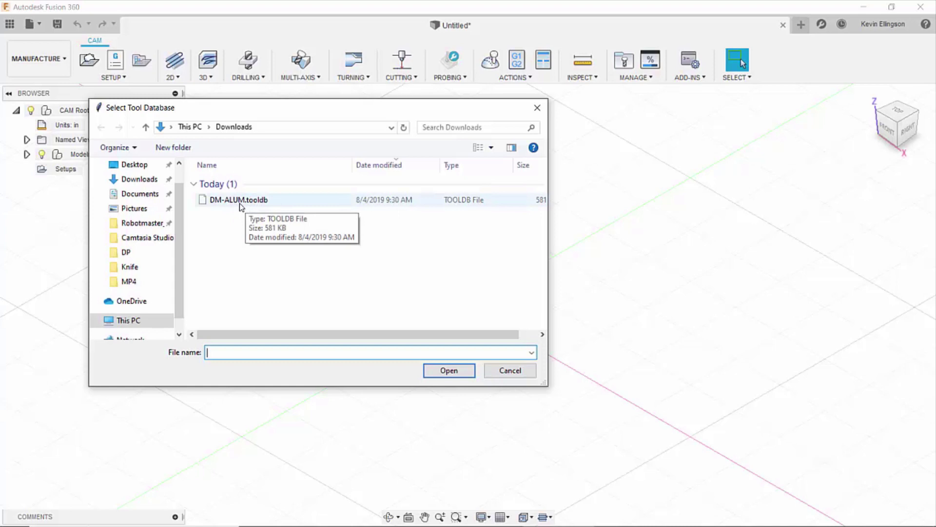
{"action": "left_click", "coordinate": [233, 205]}
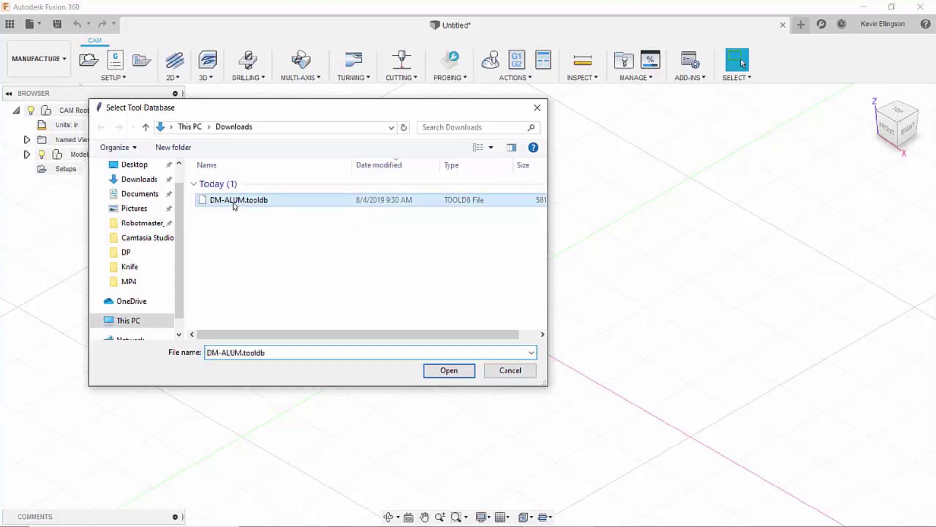
{"action": "left_click", "coordinate": [450, 370]}
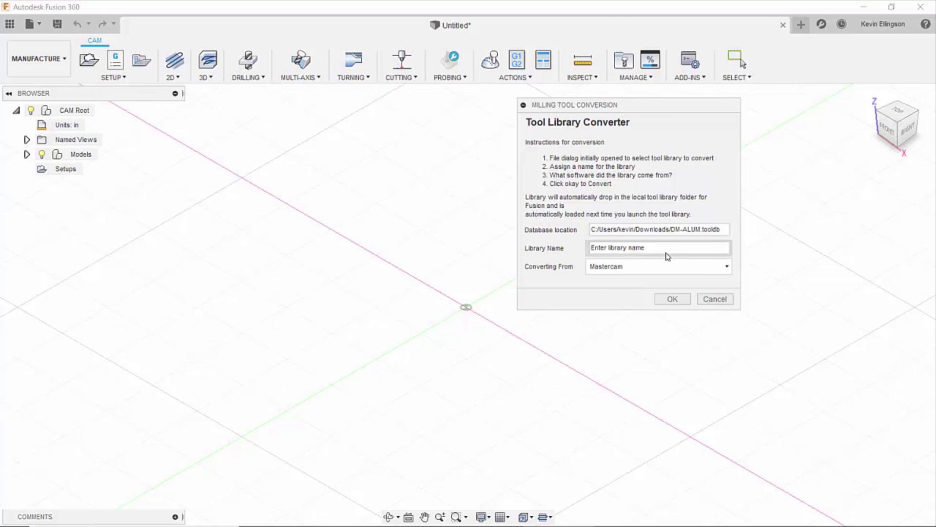
Name the library 'YouTube Test', keep Mastercam as the source, and run the conversion.
{"action": "left_click_drag", "start_coordinate": [666, 249], "coordinate": [568, 251]}
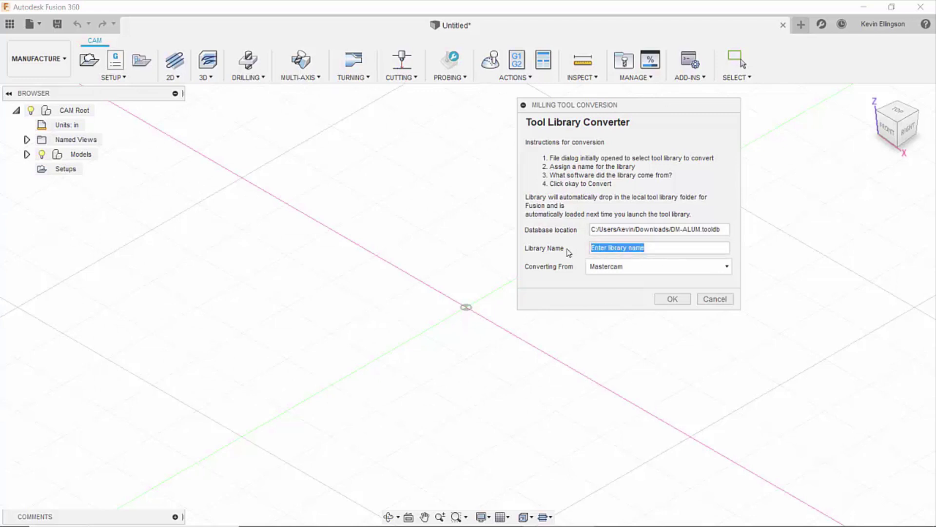
{"action": "type", "text": "YouTube T"}
{"action": "type", "text": "est"}
{"action": "left_click", "coordinate": [623, 269]}
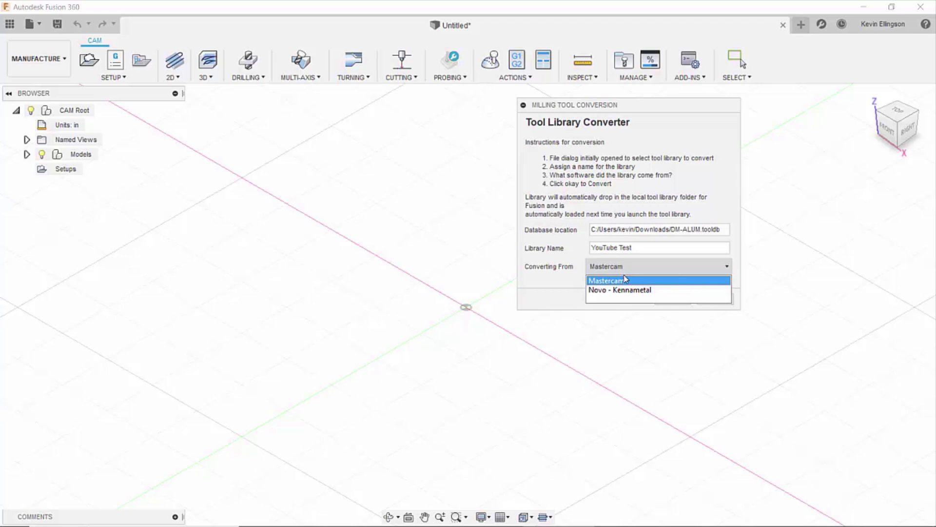
{"action": "left_click", "coordinate": [548, 286]}
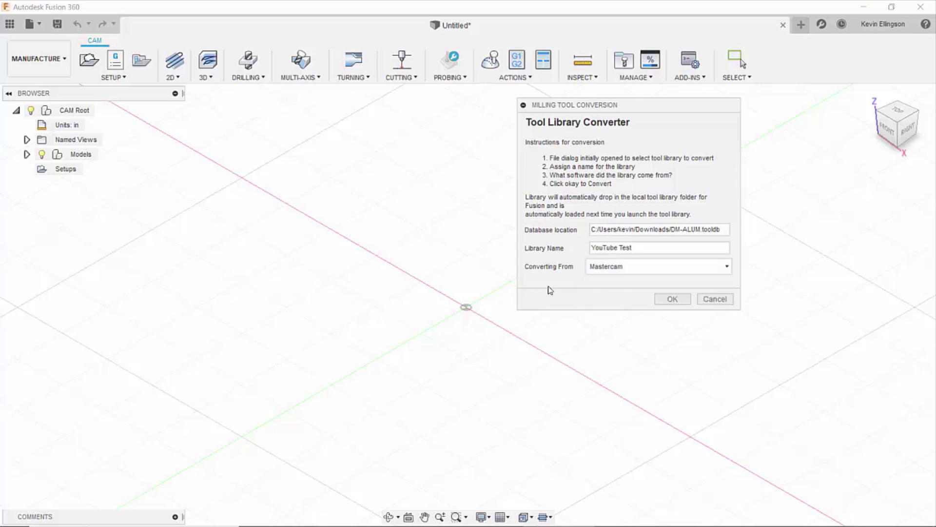
{"action": "left_click", "coordinate": [672, 300]}
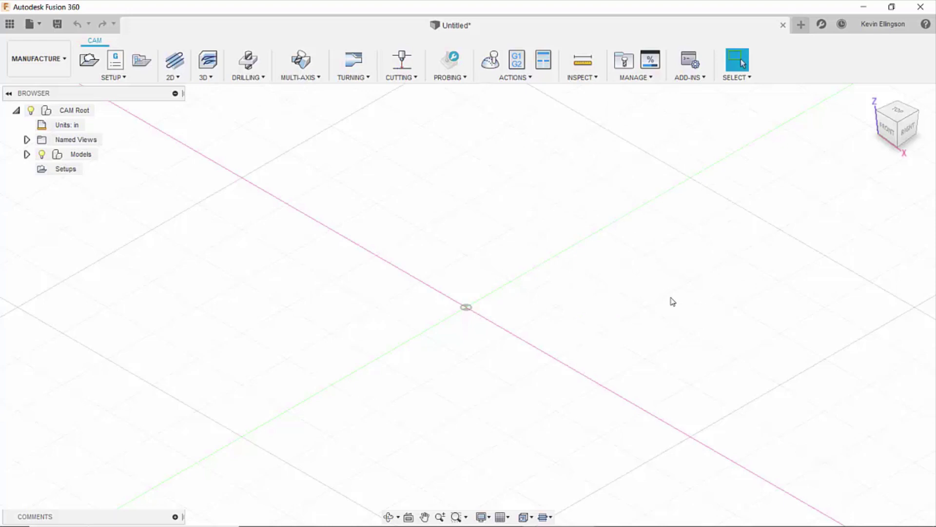
Open the CAM Tool Library and display the tools in the local YouTube Test library.
{"action": "left_click", "coordinate": [638, 78]}
{"action": "left_click", "coordinate": [638, 105]}
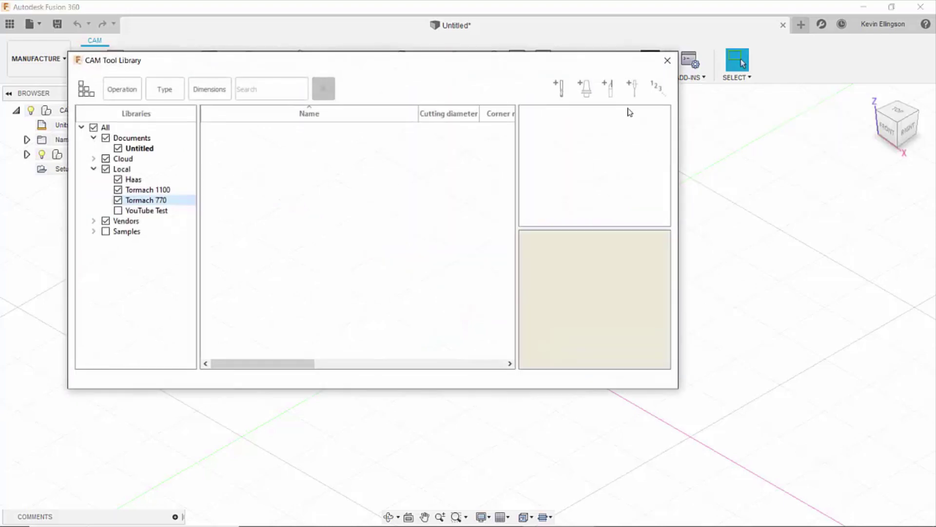
{"action": "left_click", "coordinate": [119, 211]}
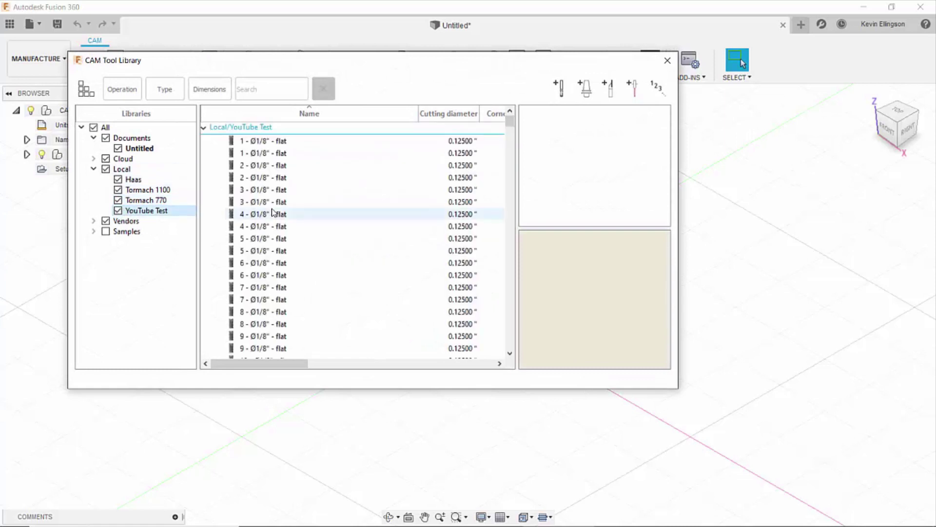
{"action": "scroll", "coordinate": [271, 214], "scroll_direction": "down", "scroll_amount": 5}
{"action": "scroll", "coordinate": [295, 220], "scroll_direction": "down", "scroll_amount": 10}
{"action": "scroll", "coordinate": [299, 224], "scroll_direction": "down", "scroll_amount": 7}
{"action": "scroll", "coordinate": [299, 219], "scroll_direction": "down", "scroll_amount": 10}
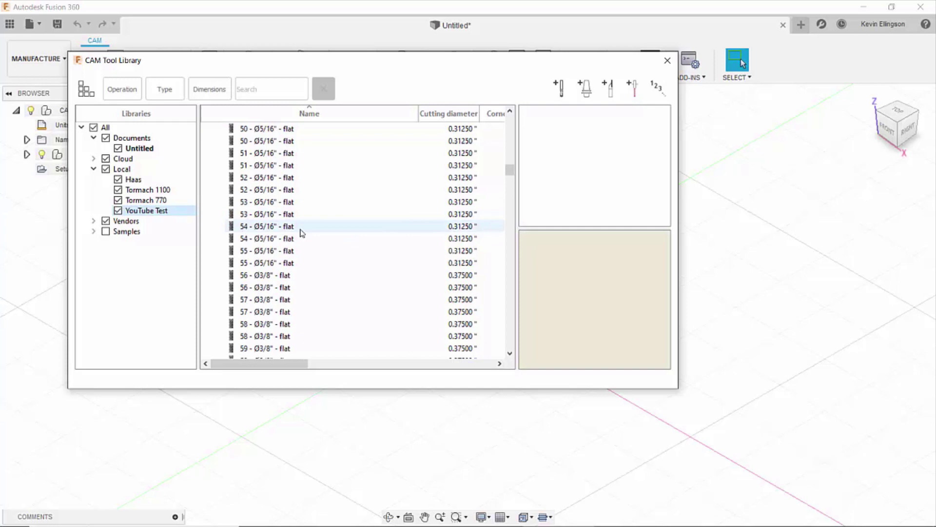
{"action": "scroll", "coordinate": [303, 229], "scroll_direction": "down", "scroll_amount": 10}
{"action": "scroll", "coordinate": [304, 242], "scroll_direction": "down", "scroll_amount": 10}
{"action": "scroll", "coordinate": [307, 249], "scroll_direction": "down", "scroll_amount": 8}
{"action": "scroll", "coordinate": [304, 264], "scroll_direction": "down", "scroll_amount": 6}
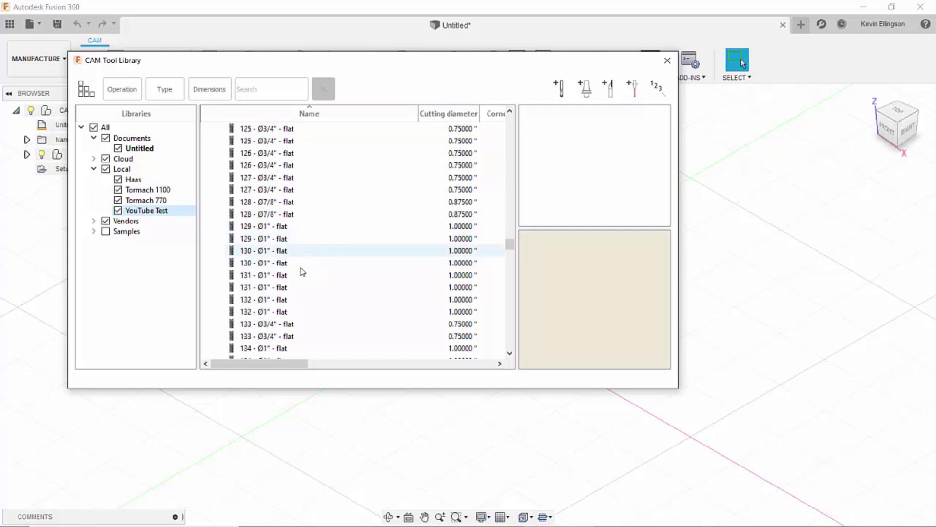
{"action": "scroll", "coordinate": [301, 271], "scroll_direction": "down", "scroll_amount": 10}
{"action": "scroll", "coordinate": [307, 261], "scroll_direction": "down", "scroll_amount": 7}
{"action": "scroll", "coordinate": [303, 280], "scroll_direction": "down", "scroll_amount": 10}
{"action": "scroll", "coordinate": [303, 273], "scroll_direction": "down", "scroll_amount": 7}
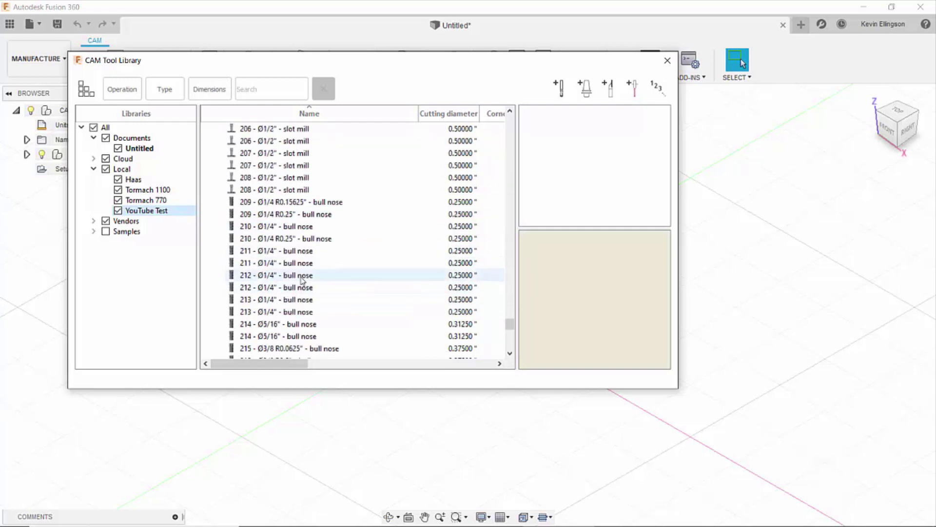
{"action": "scroll", "coordinate": [302, 280], "scroll_direction": "down", "scroll_amount": 10}
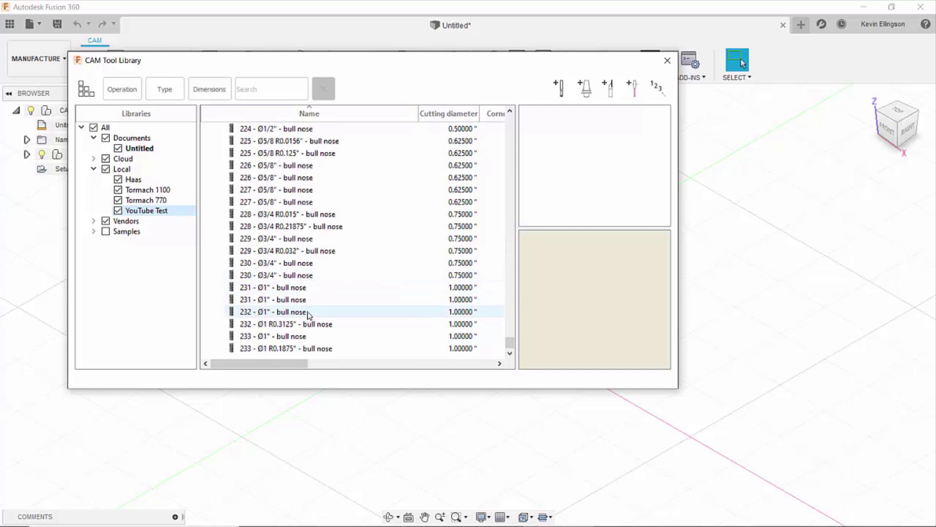
{"action": "scroll", "coordinate": [329, 303], "scroll_direction": "up", "scroll_amount": 2}
{"action": "scroll", "coordinate": [343, 289], "scroll_direction": "up", "scroll_amount": 4}
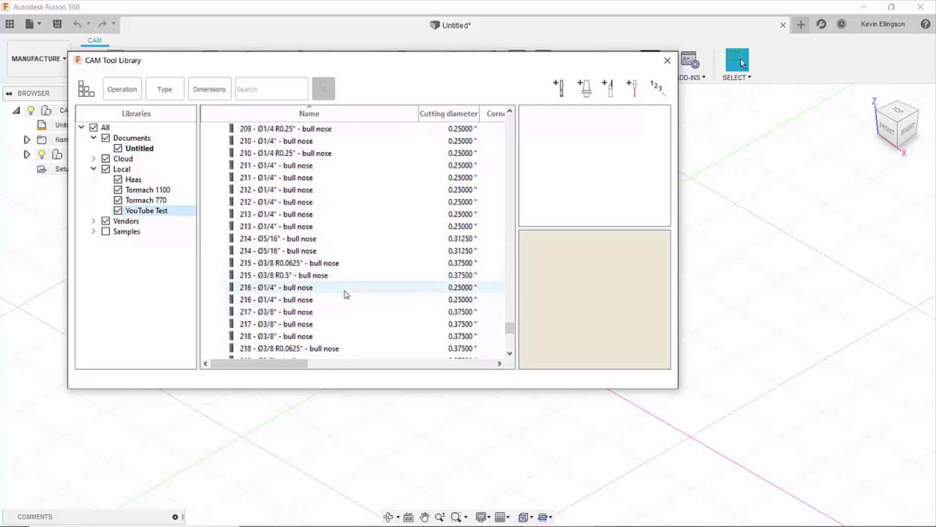
{"action": "scroll", "coordinate": [343, 289], "scroll_direction": "up", "scroll_amount": 2}
{"action": "scroll", "coordinate": [342, 288], "scroll_direction": "up", "scroll_amount": 4}
{"action": "scroll", "coordinate": [342, 287], "scroll_direction": "up", "scroll_amount": 3}
{"action": "scroll", "coordinate": [343, 288], "scroll_direction": "up", "scroll_amount": 4}
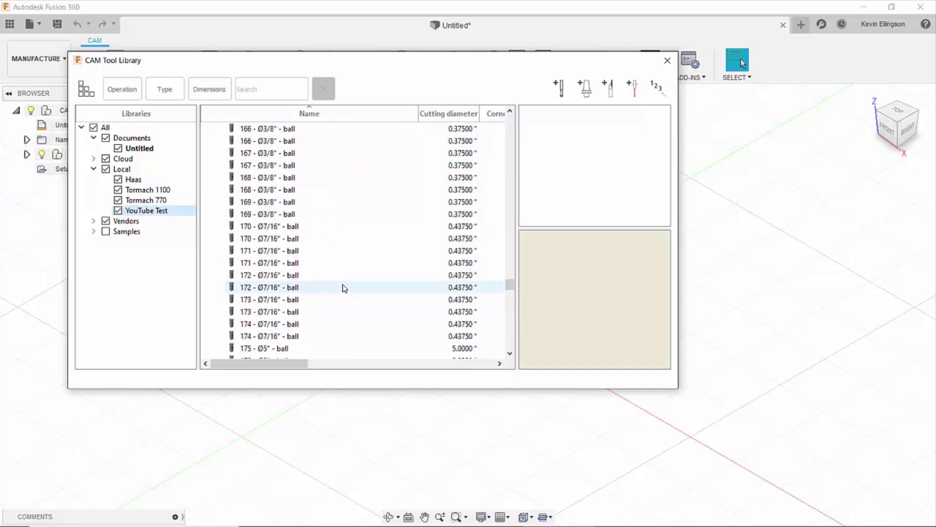
{"action": "scroll", "coordinate": [342, 284], "scroll_direction": "up", "scroll_amount": 4}
{"action": "scroll", "coordinate": [339, 275], "scroll_direction": "up", "scroll_amount": 6}
{"action": "scroll", "coordinate": [339, 273], "scroll_direction": "up", "scroll_amount": 8}
{"action": "scroll", "coordinate": [339, 273], "scroll_direction": "up", "scroll_amount": 5}
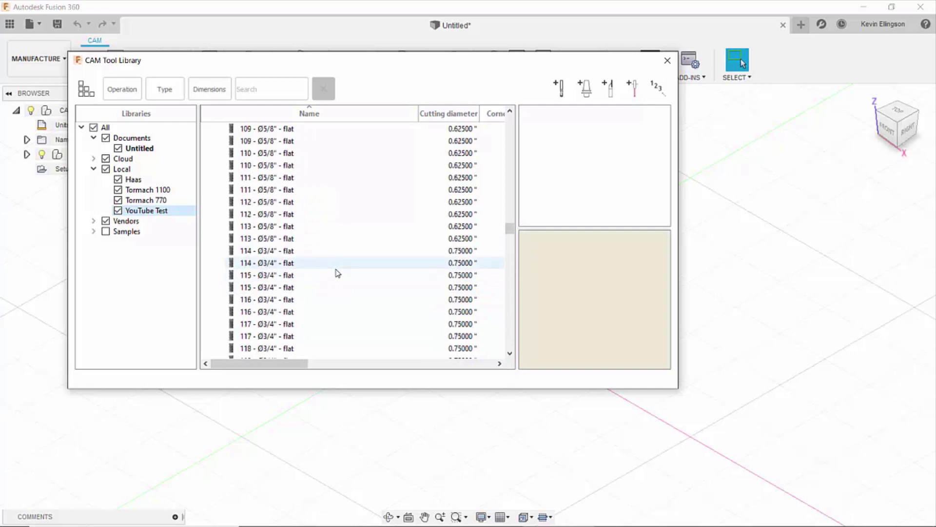
{"action": "scroll", "coordinate": [336, 271], "scroll_direction": "up", "scroll_amount": 5}
{"action": "scroll", "coordinate": [333, 268], "scroll_direction": "up", "scroll_amount": 8}
{"action": "scroll", "coordinate": [333, 268], "scroll_direction": "up", "scroll_amount": 10}
{"action": "scroll", "coordinate": [330, 264], "scroll_direction": "up", "scroll_amount": 10}
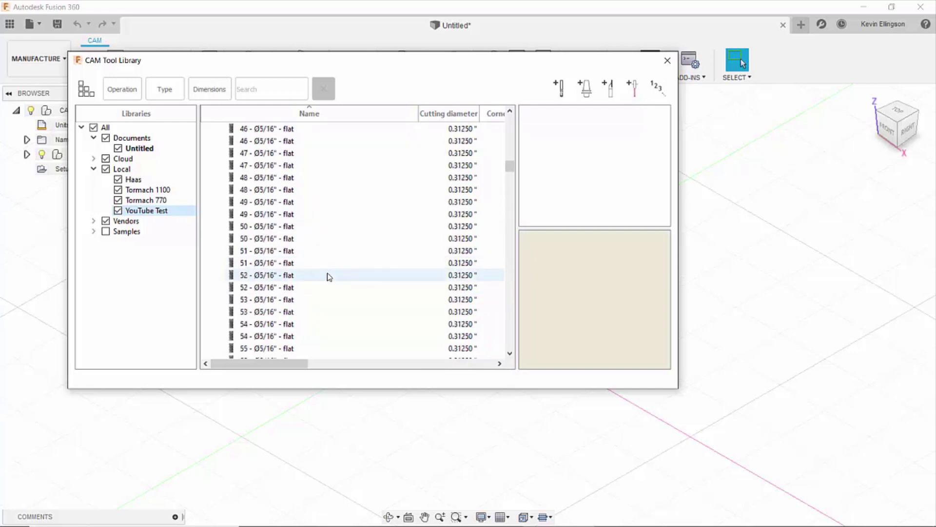
{"action": "scroll", "coordinate": [326, 274], "scroll_direction": "up", "scroll_amount": 12}
{"action": "scroll", "coordinate": [326, 274], "scroll_direction": "up", "scroll_amount": 3}
{"action": "scroll", "coordinate": [320, 269], "scroll_direction": "up", "scroll_amount": 10}
{"action": "scroll", "coordinate": [318, 258], "scroll_direction": "up", "scroll_amount": 8}
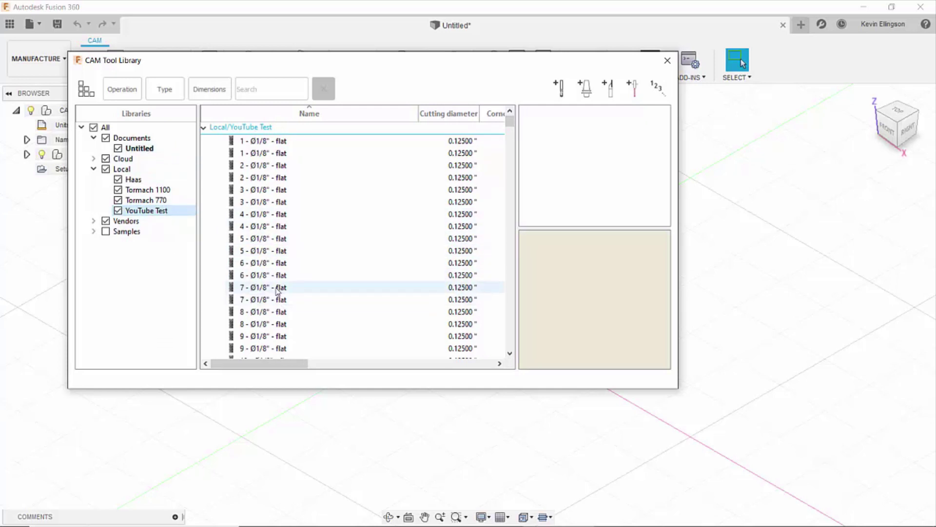
{"action": "scroll", "coordinate": [395, 274], "scroll_direction": "down", "scroll_amount": 3}
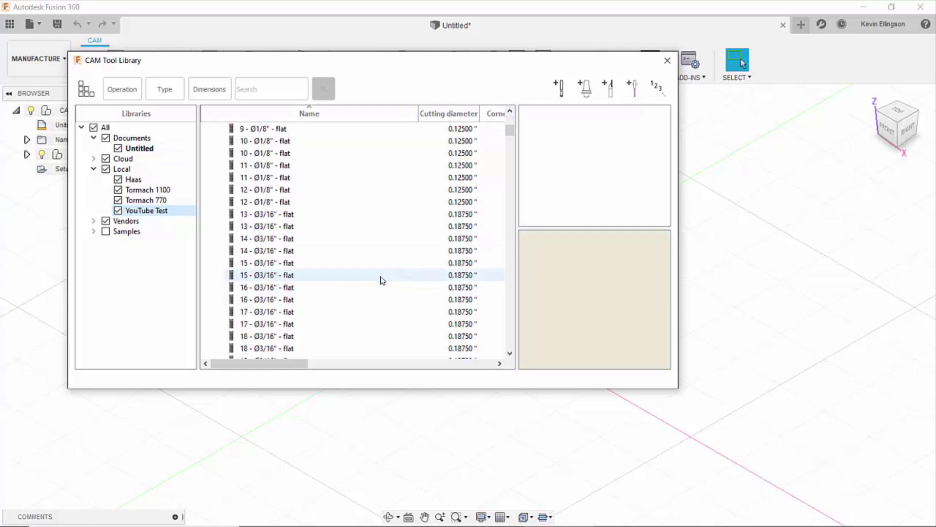
{"action": "scroll", "coordinate": [383, 278], "scroll_direction": "down", "scroll_amount": 4}
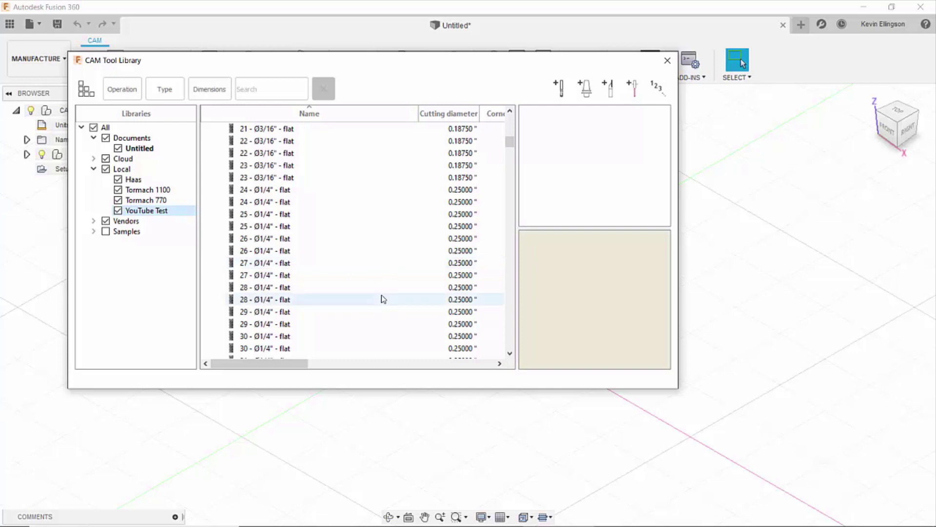
{"action": "scroll", "coordinate": [372, 297], "scroll_direction": "down", "scroll_amount": 2}
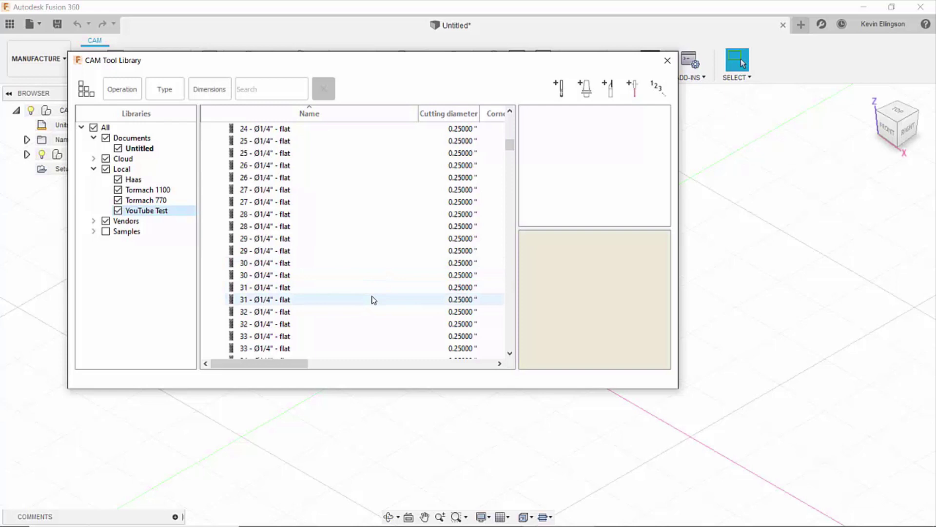